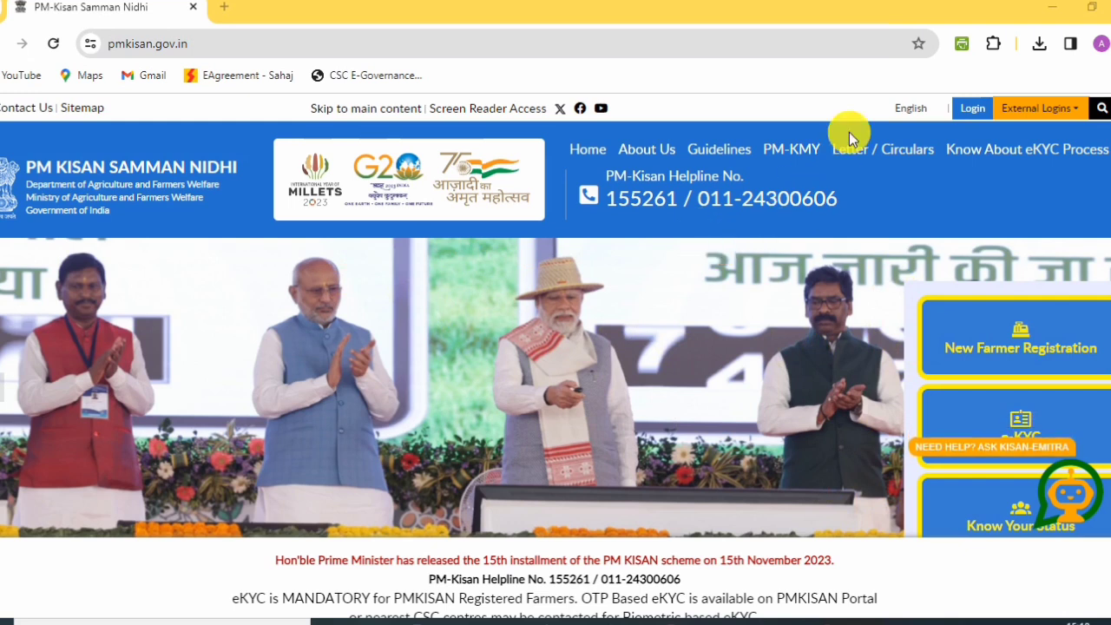
# Enter the PM-Kisan portal through the external CSC Login and open the CSC wise report
pyautogui.click(1059, 113)
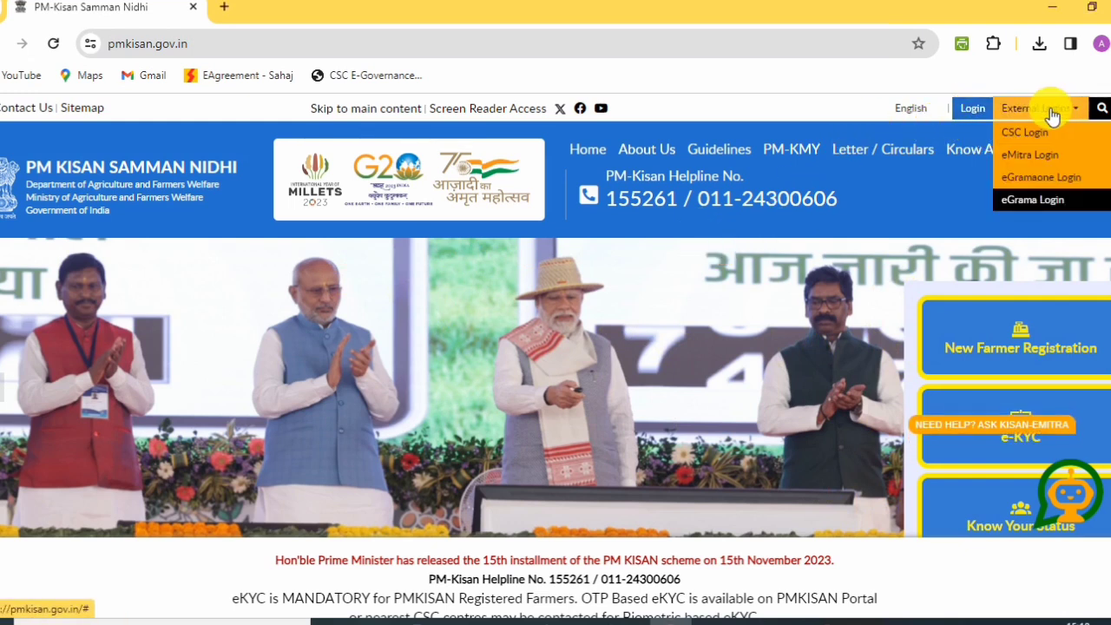
pyautogui.click(1023, 131)
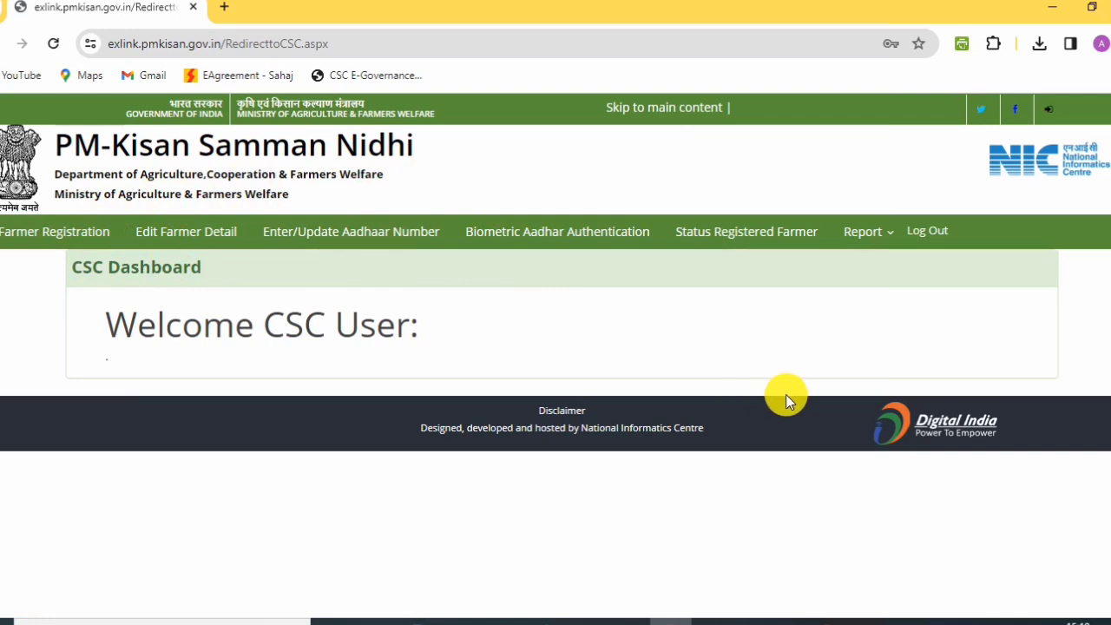
pyautogui.click(888, 235)
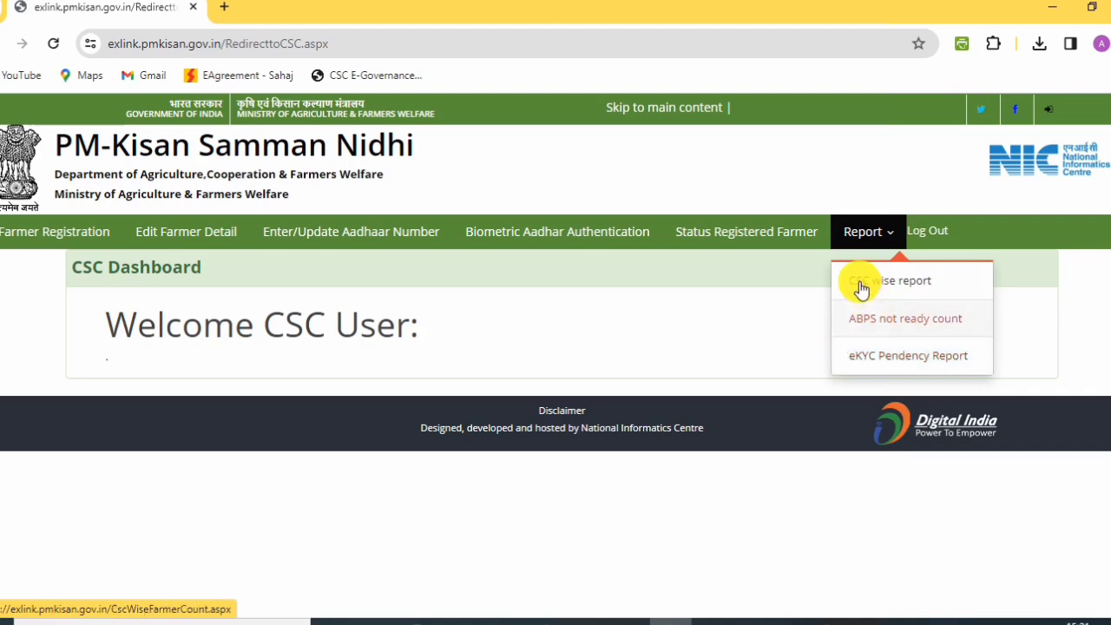
pyautogui.click(886, 287)
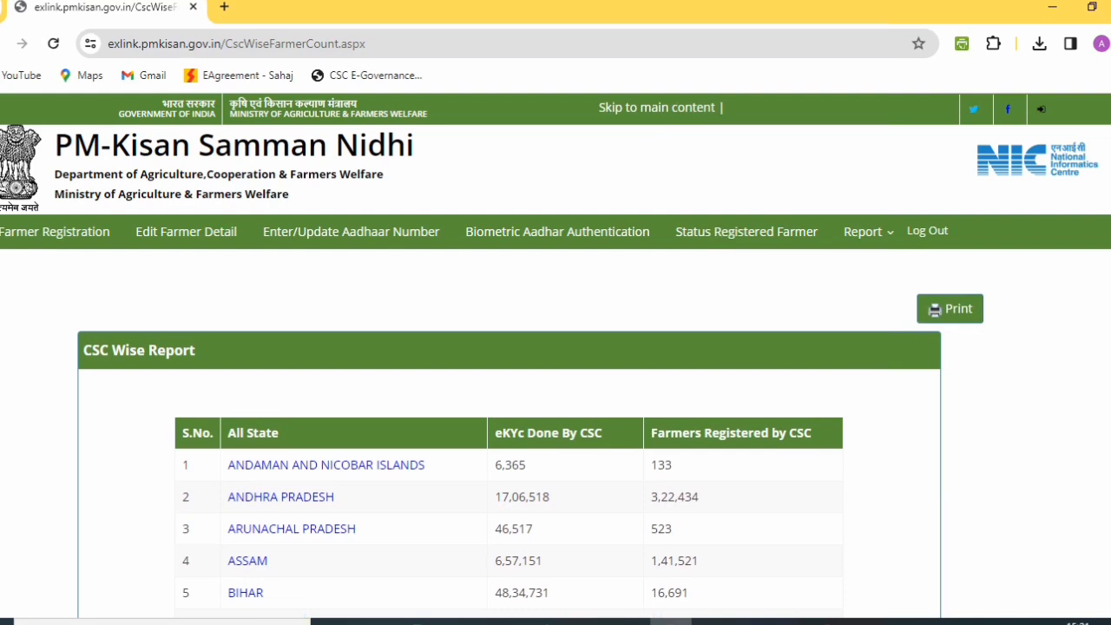
# Open the district-wise figures for West Bengal in the CSC wise report
pyautogui.scroll(-3, 556, 355)
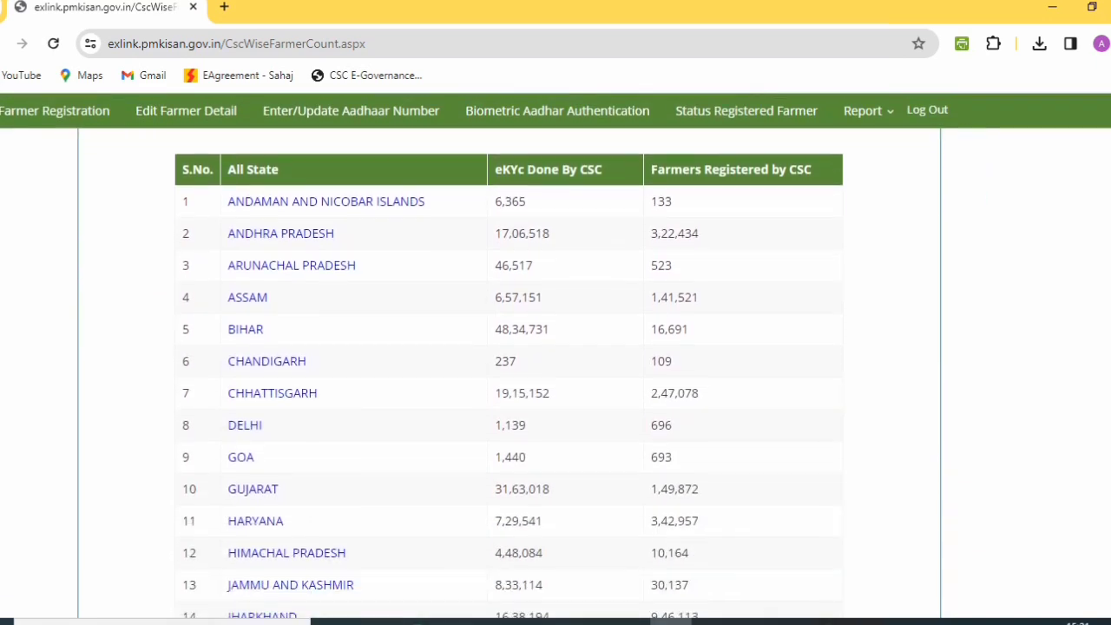
pyautogui.scroll(-3, 556, 354)
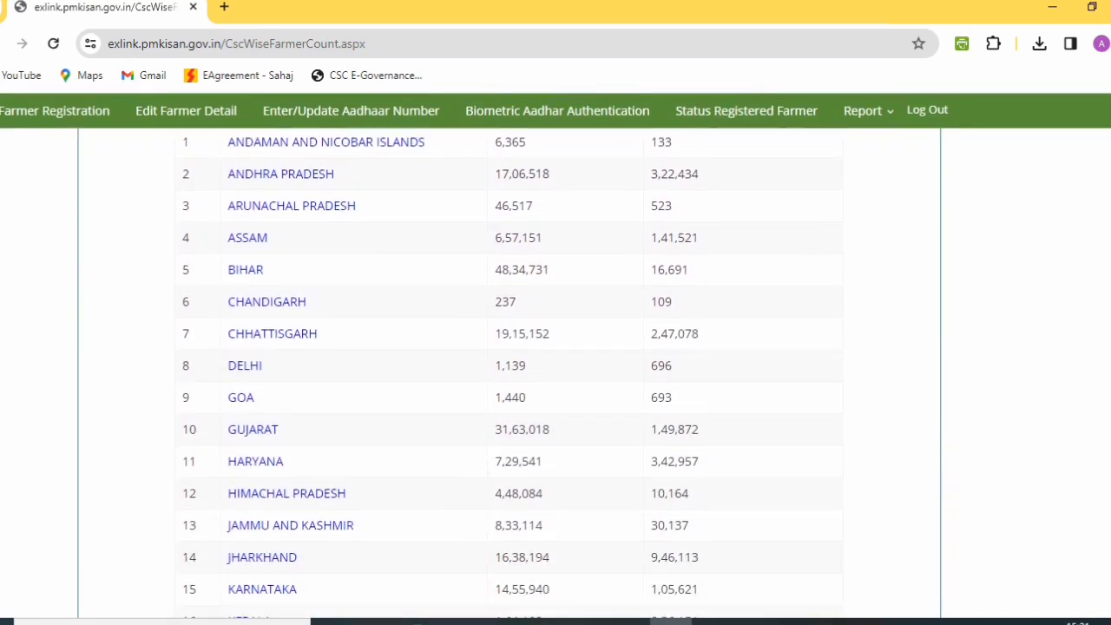
pyautogui.scroll(-4, 555, 354)
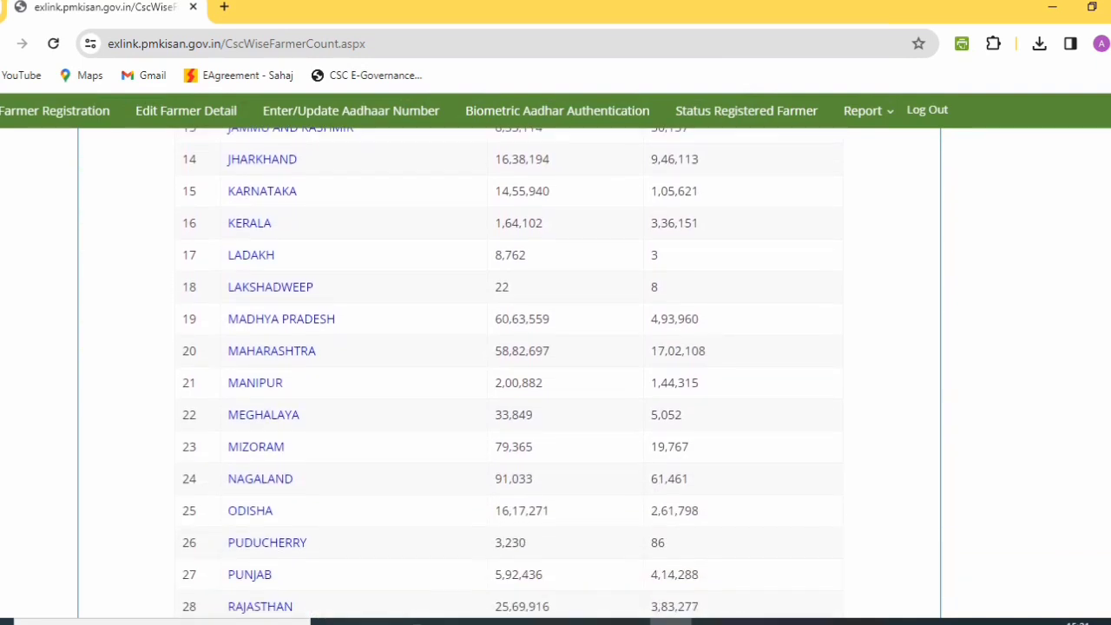
pyautogui.scroll(-3, 556, 354)
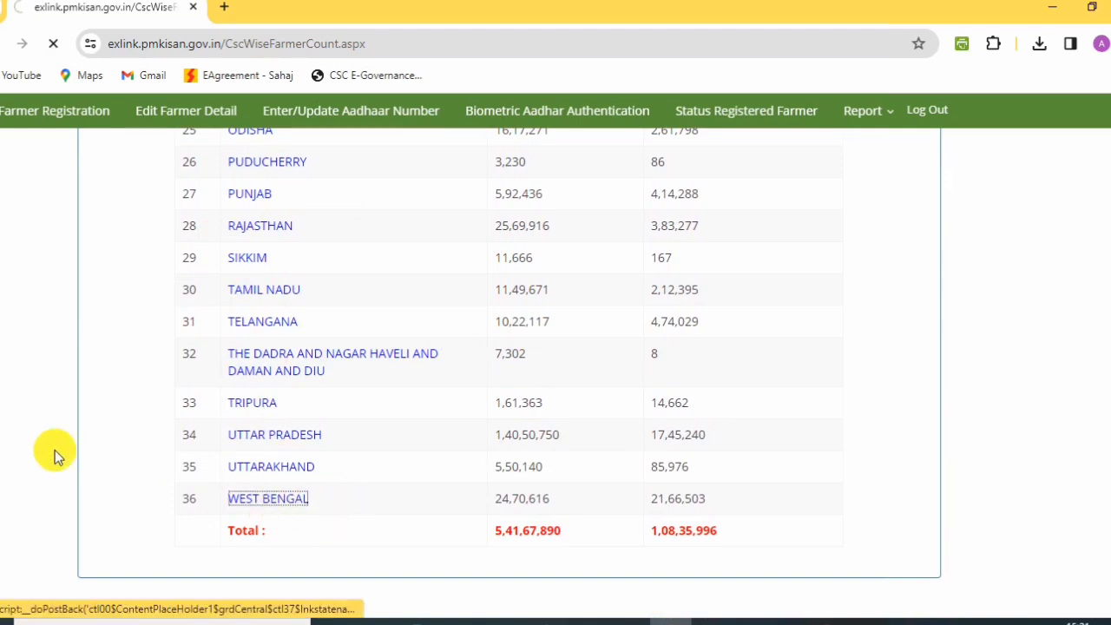
# Examine the eKYC and farmer registration figures for each West Bengal district down to the grand total
pyautogui.scroll(-3, 555, 365)
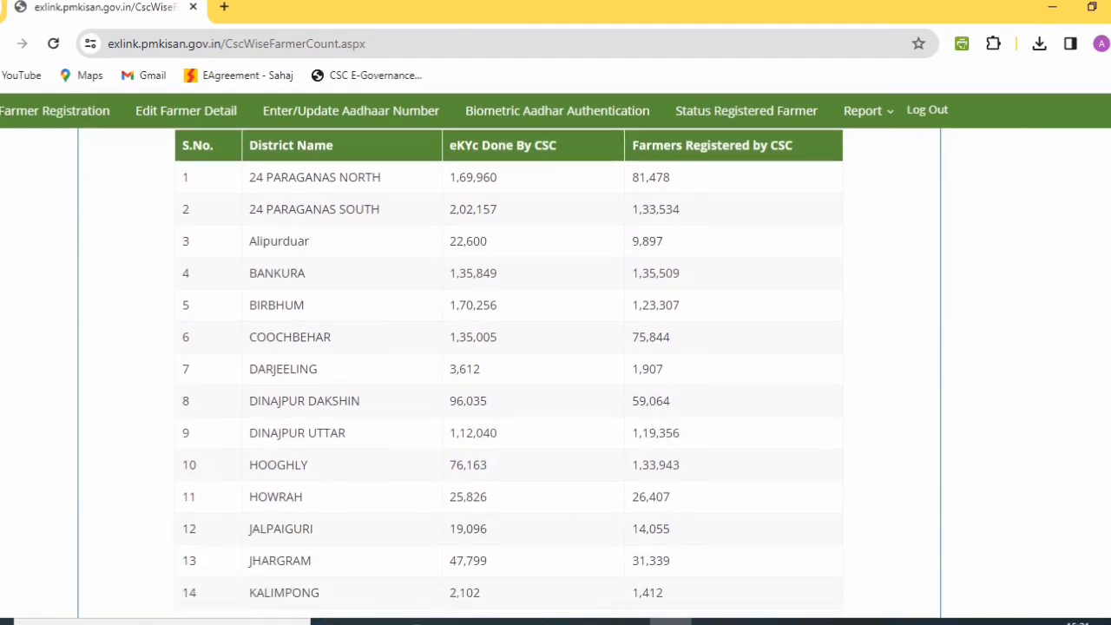
pyautogui.scroll(-1, 556, 365)
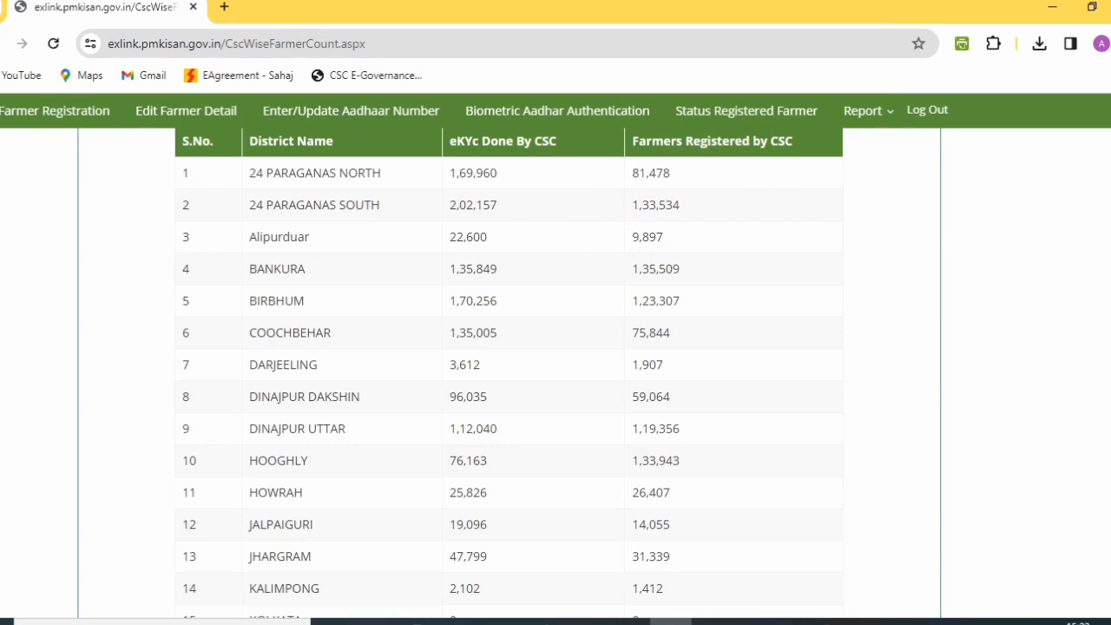
pyautogui.scroll(-3, 509, 372)
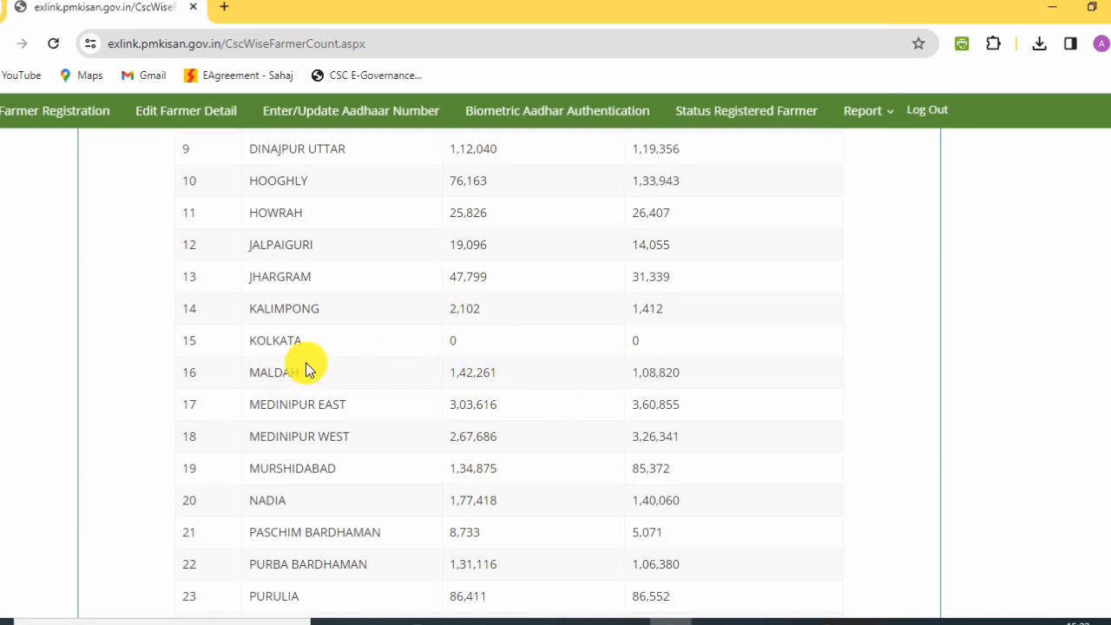
pyautogui.scroll(-2, 608, 363)
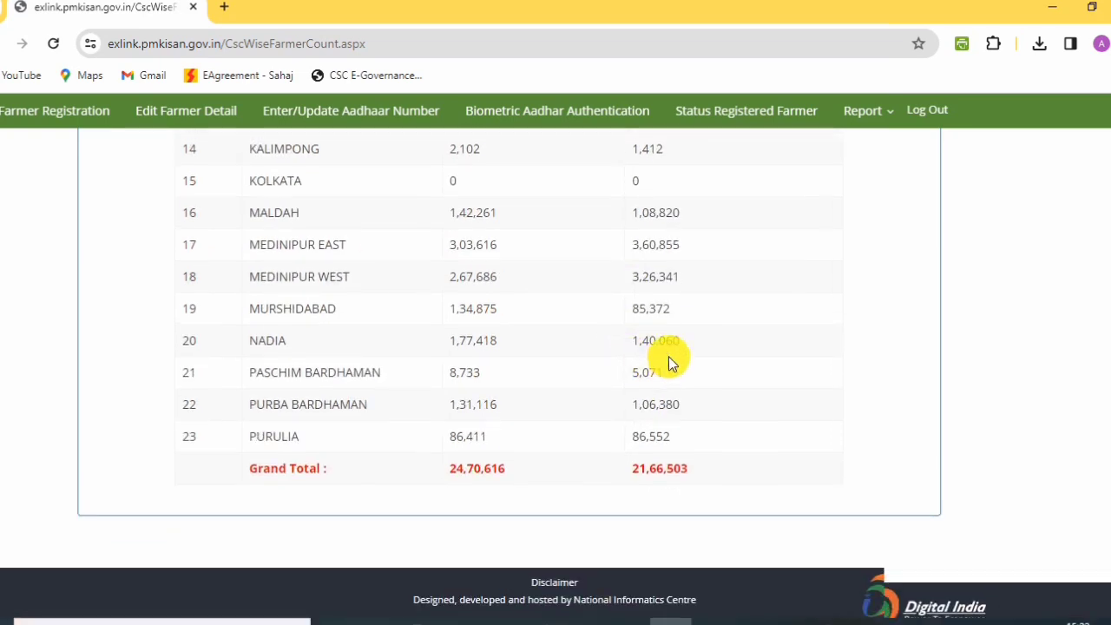
pyautogui.scroll(8, 669, 356)
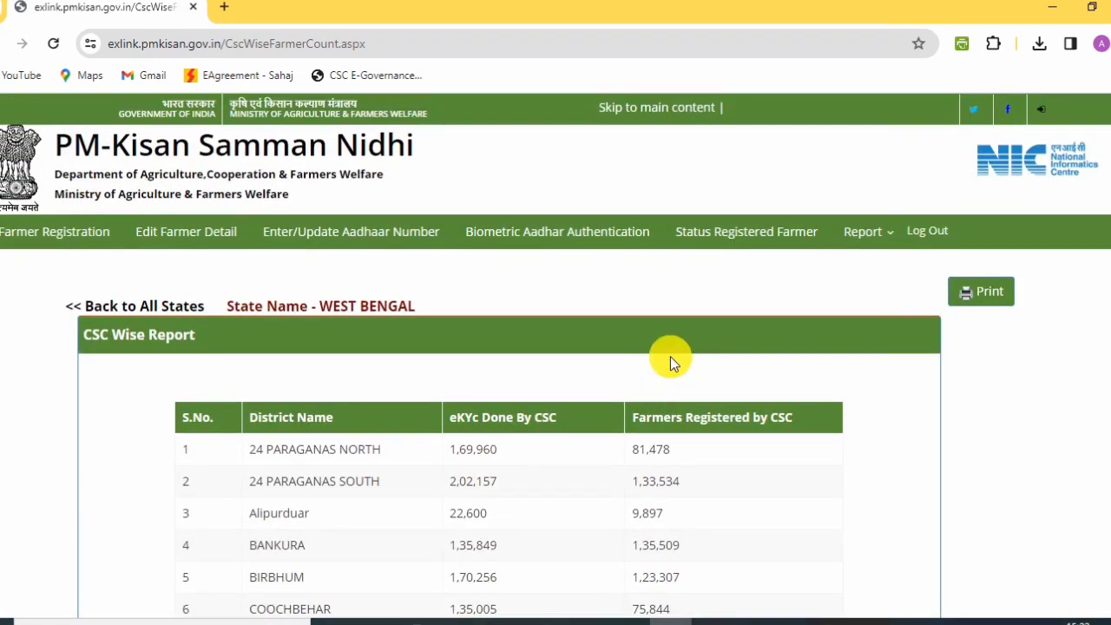
pyautogui.scroll(-1, 774, 360)
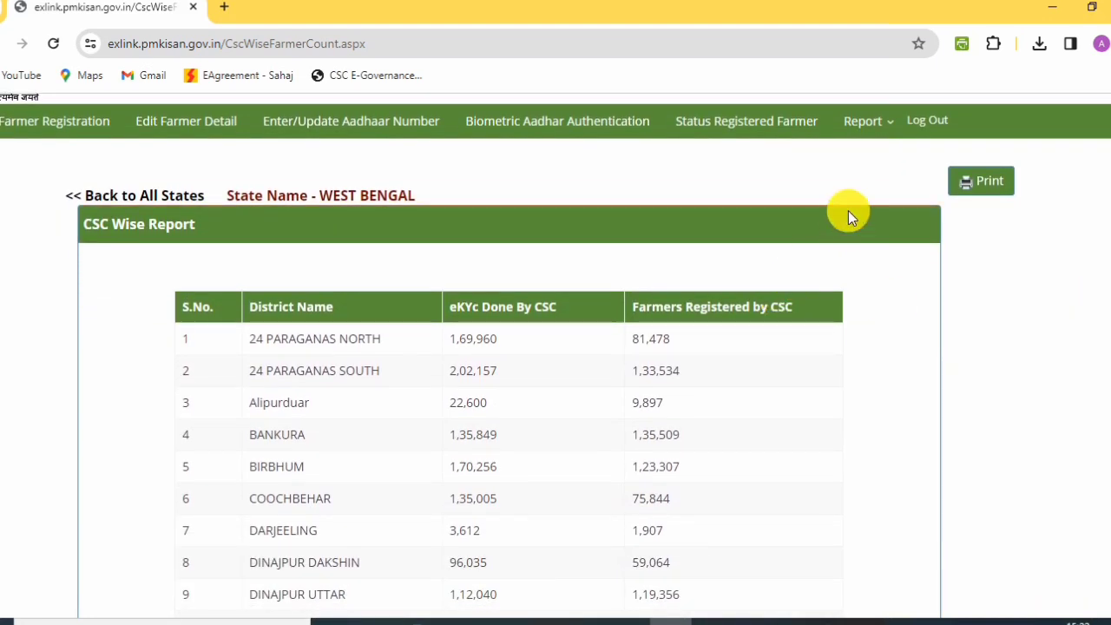
# Open the ABPS not ready count report and show the district counts for West Bengal
pyautogui.click(875, 126)
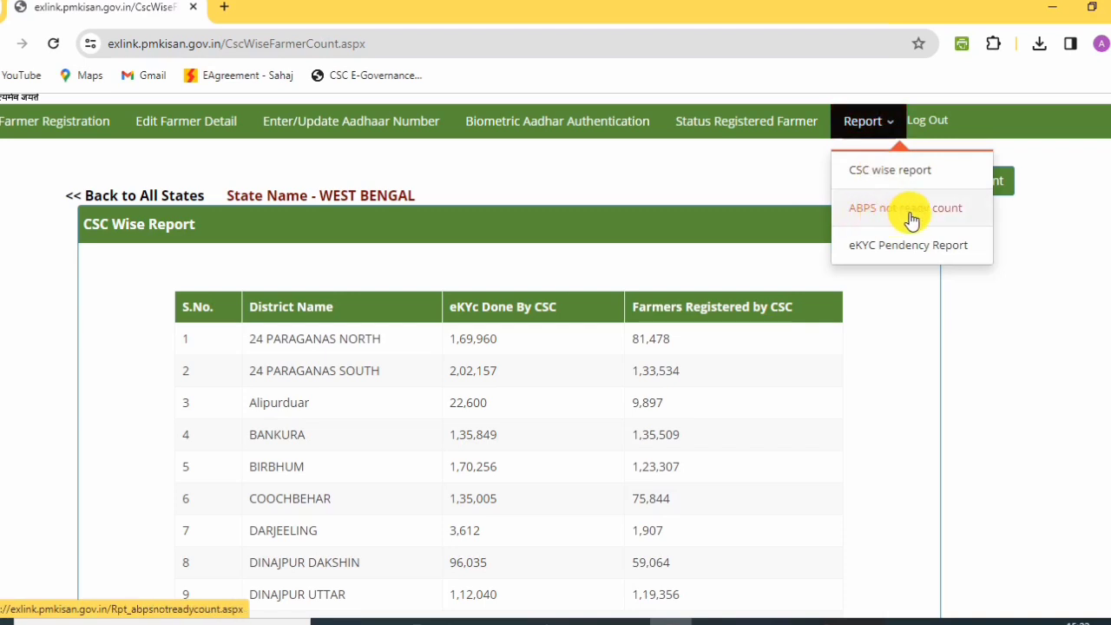
pyautogui.click(905, 213)
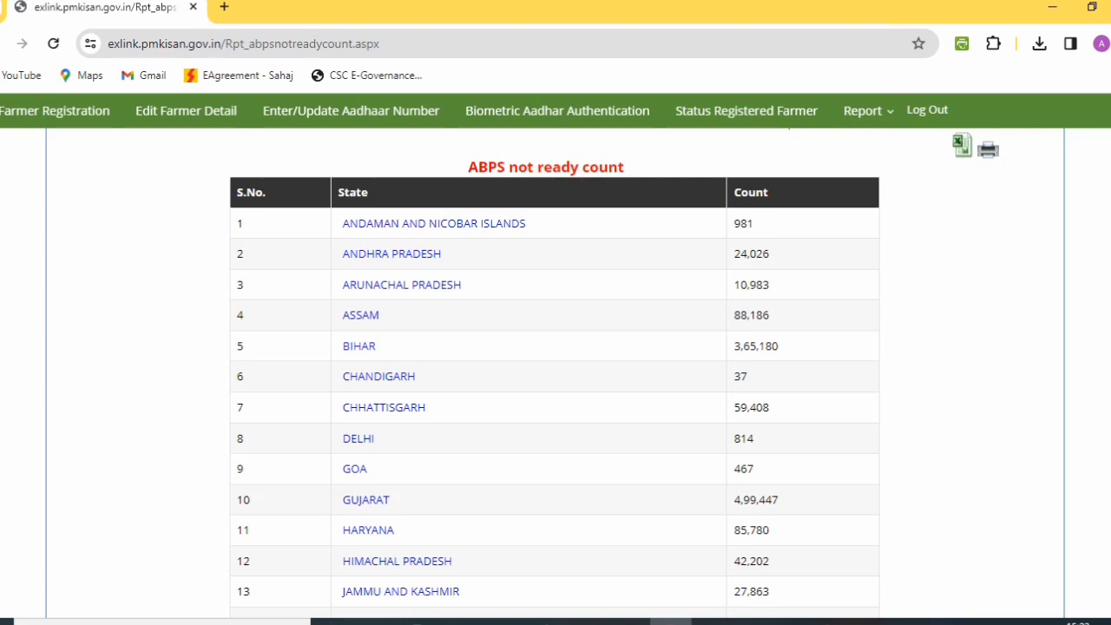
pyautogui.scroll(-5, 556, 374)
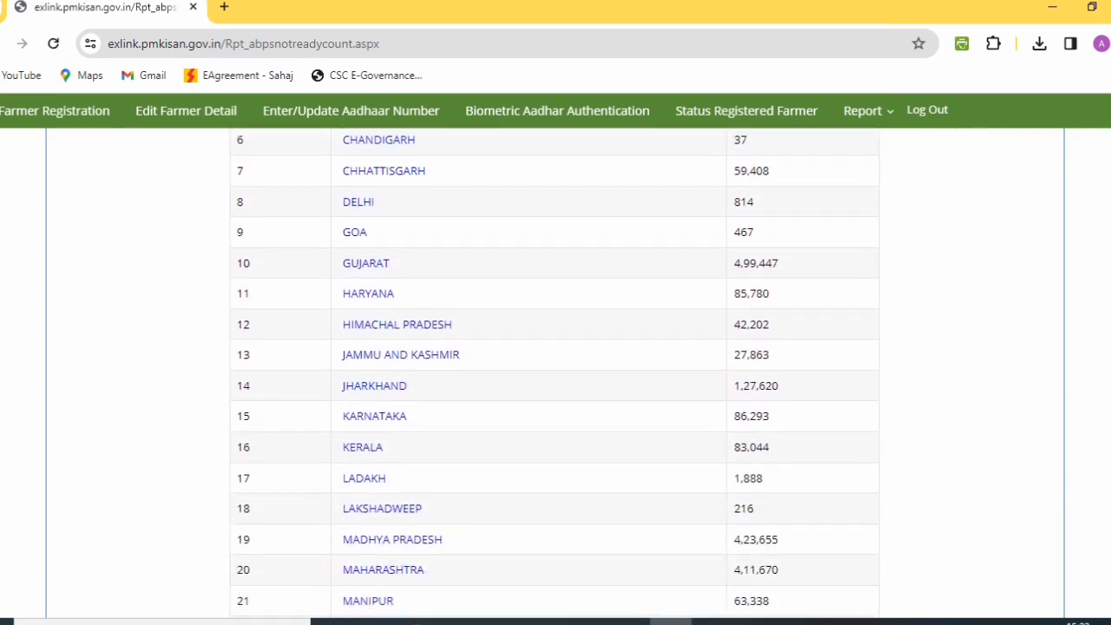
pyautogui.scroll(-5, 813, 436)
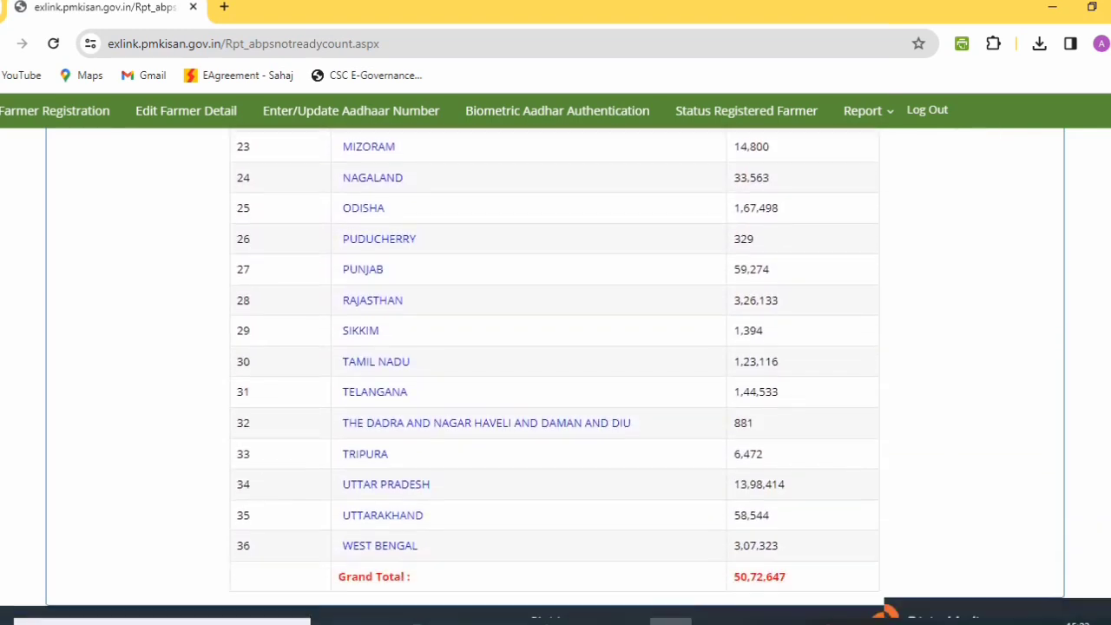
pyautogui.click(392, 513)
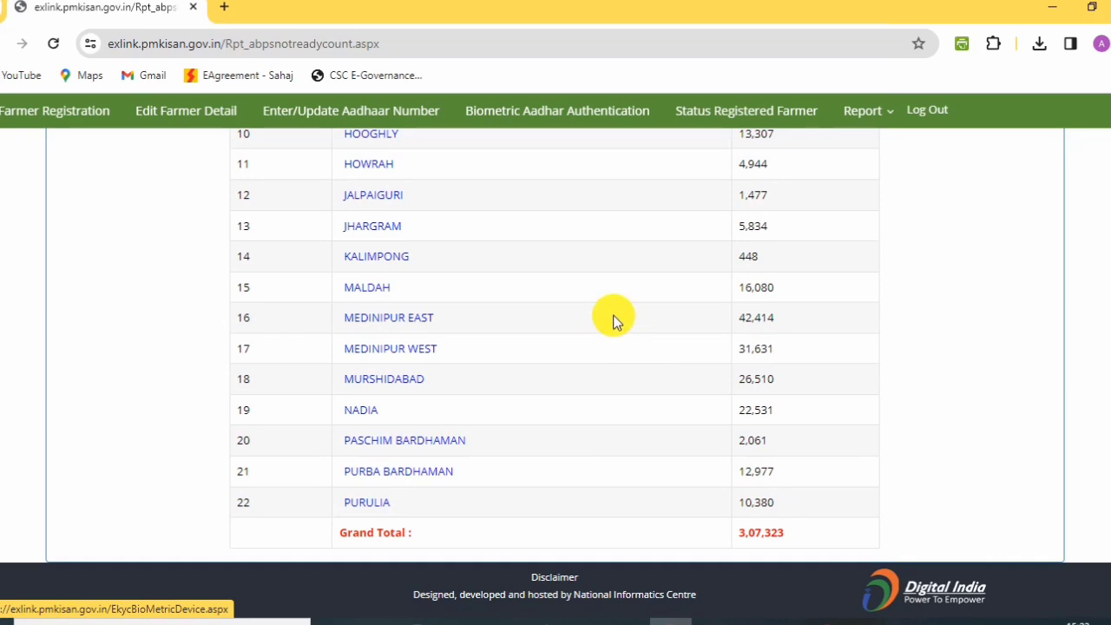
# Open the ABPS not ready counts for Maldah district and its Bamangola sub-district
pyautogui.scroll(4, 613, 318)
pyautogui.scroll(-1, 613, 318)
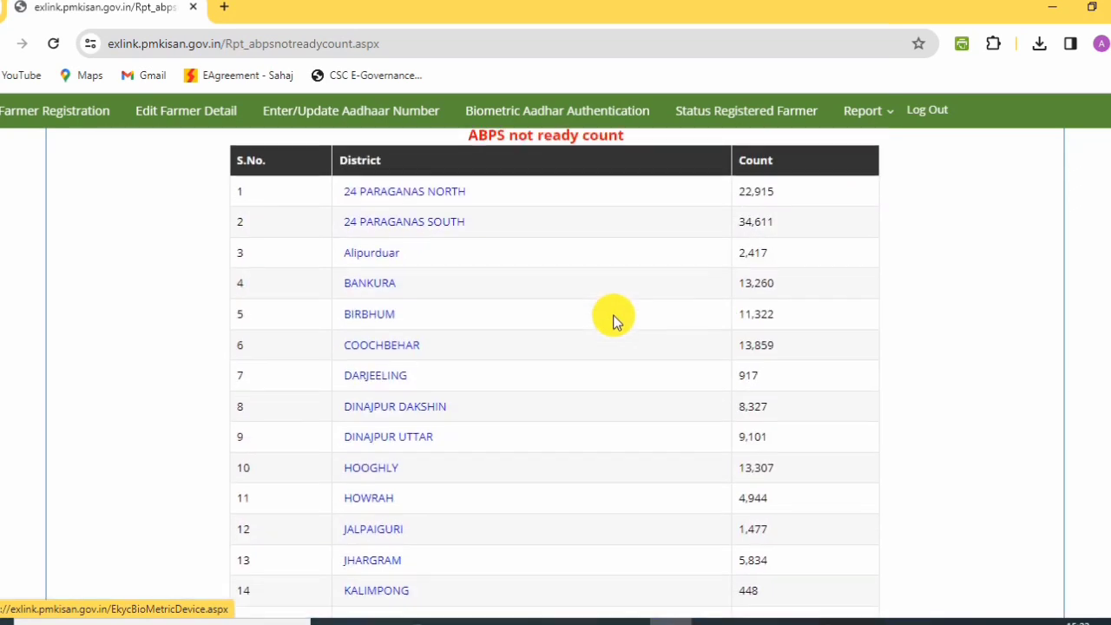
pyautogui.click(367, 548)
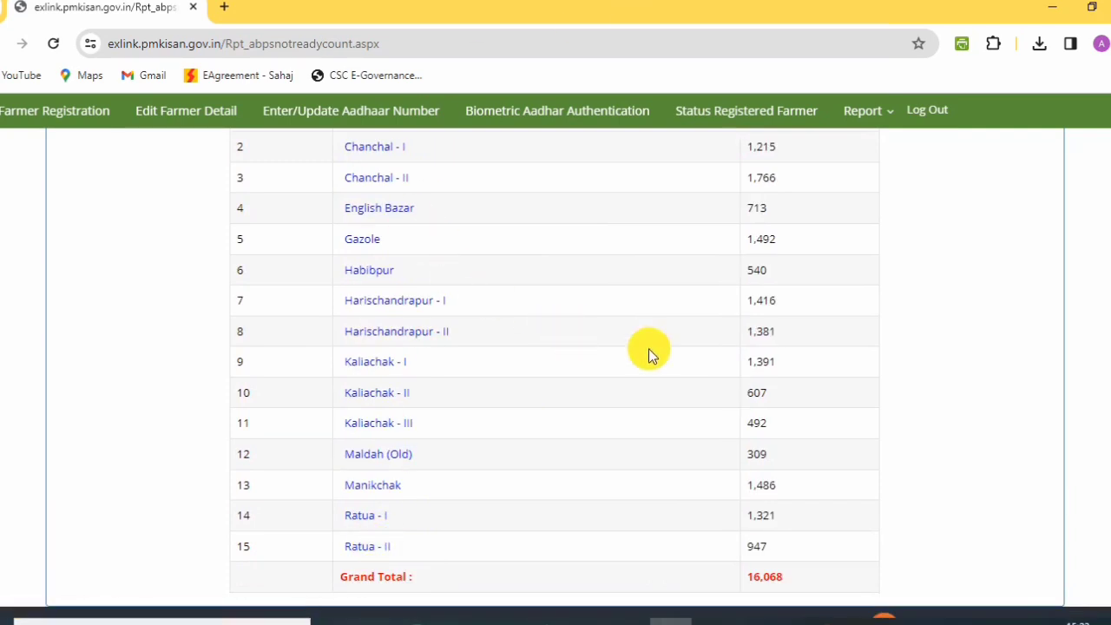
pyautogui.scroll(4, 649, 349)
pyautogui.scroll(-1, 649, 348)
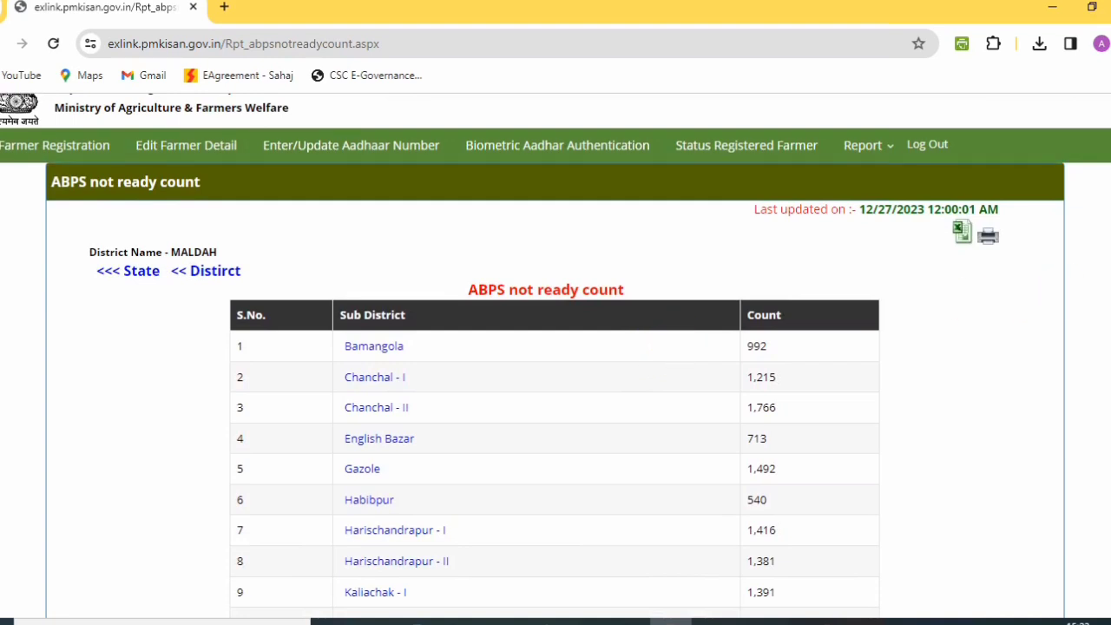
pyautogui.scroll(-2, 556, 352)
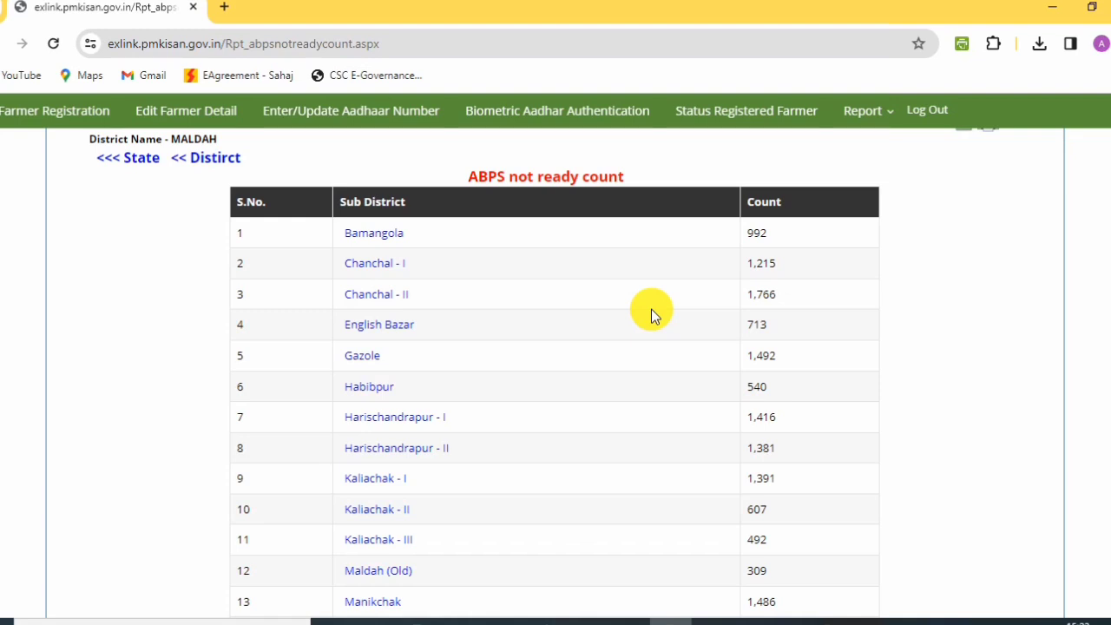
pyautogui.click(375, 235)
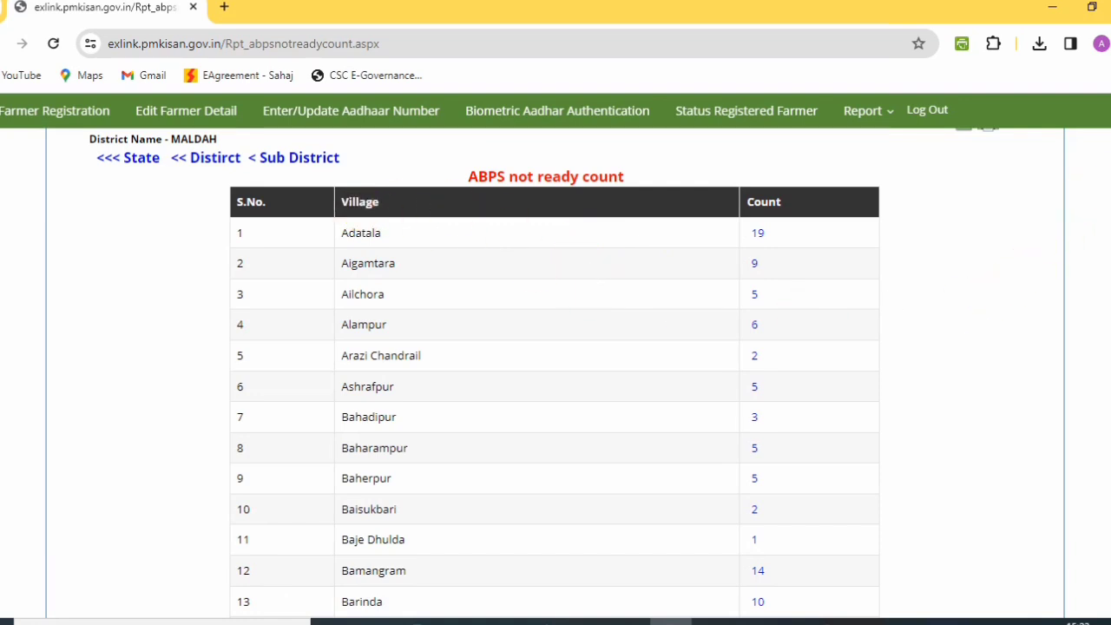
# Examine the village-wise ABPS not ready counts for the Bamangola sub-district
pyautogui.scroll(-3, 556, 373)
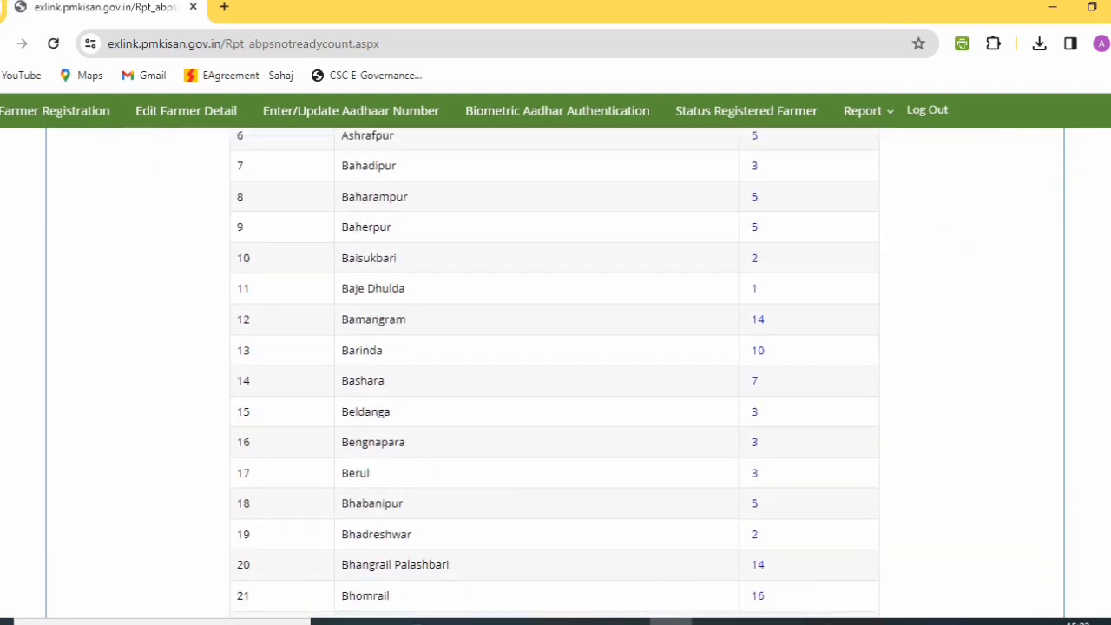
pyautogui.scroll(3, 556, 373)
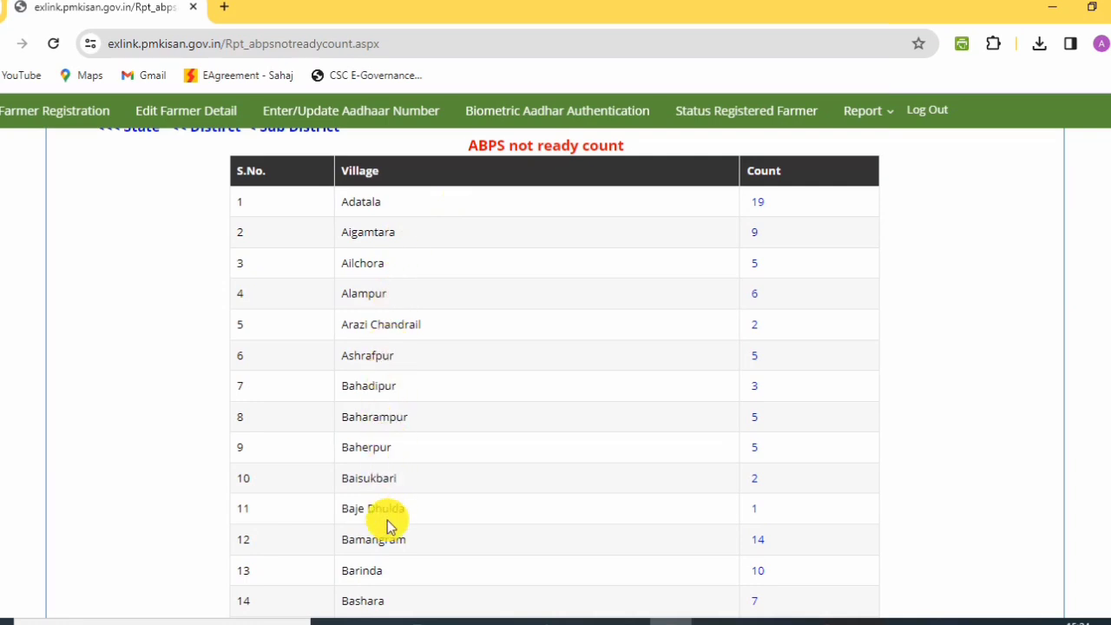
pyautogui.scroll(-1, 472, 335)
pyautogui.scroll(-8, 471, 336)
pyautogui.scroll(6, 472, 336)
pyautogui.scroll(4, 472, 336)
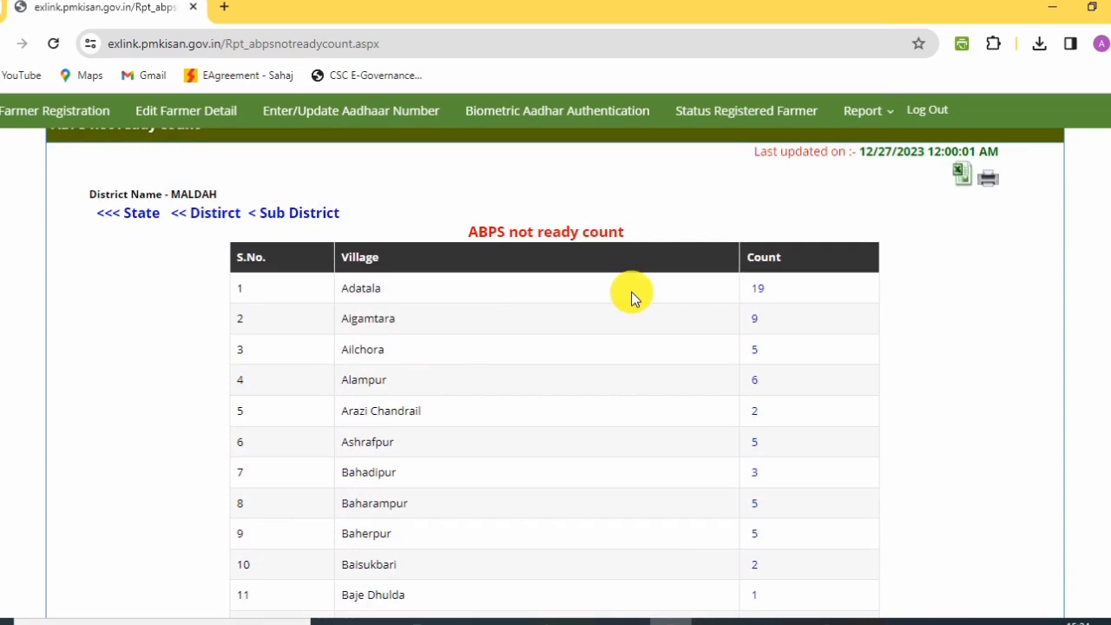
pyautogui.scroll(-1, 633, 293)
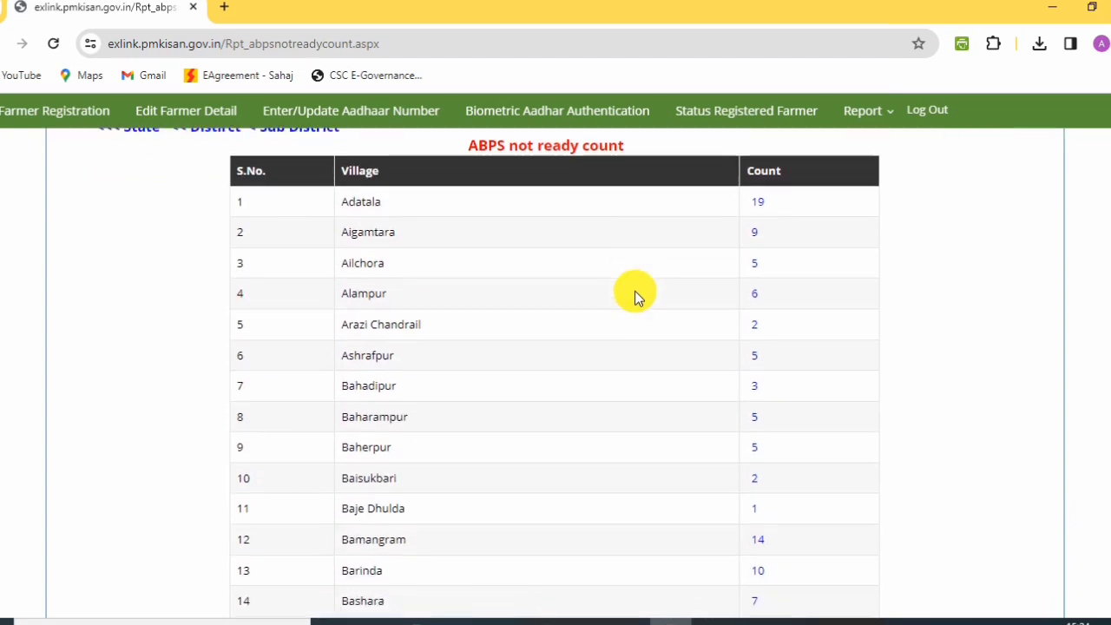
# Download the ABPS not ready farmer list for Adatala village and view the village-wise farmer details in Excel
pyautogui.click(761, 207)
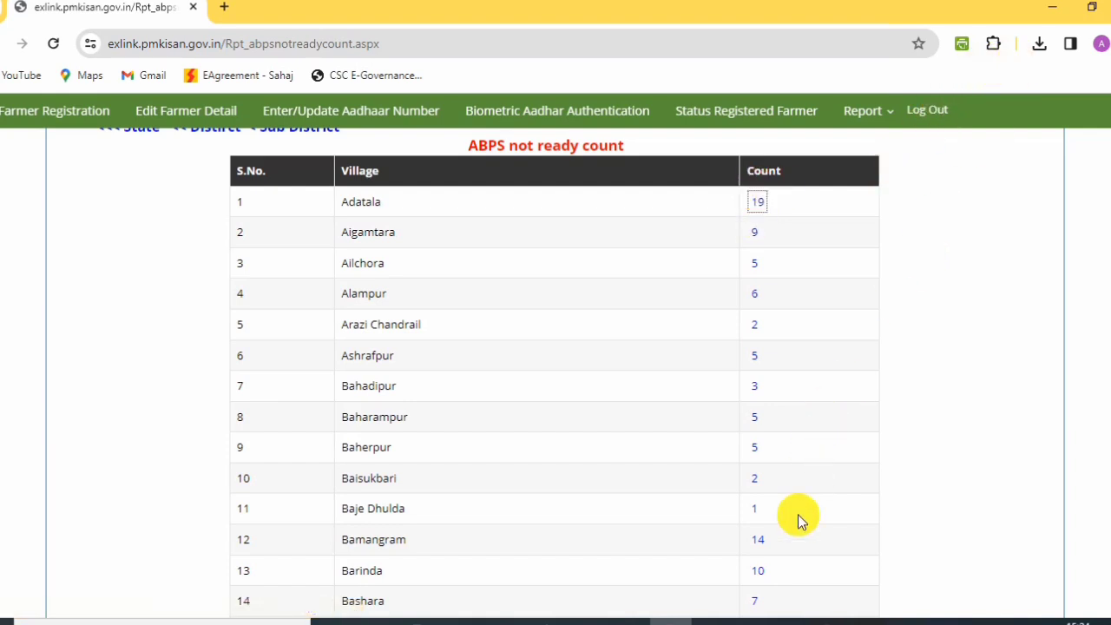
pyautogui.click(721, 620)
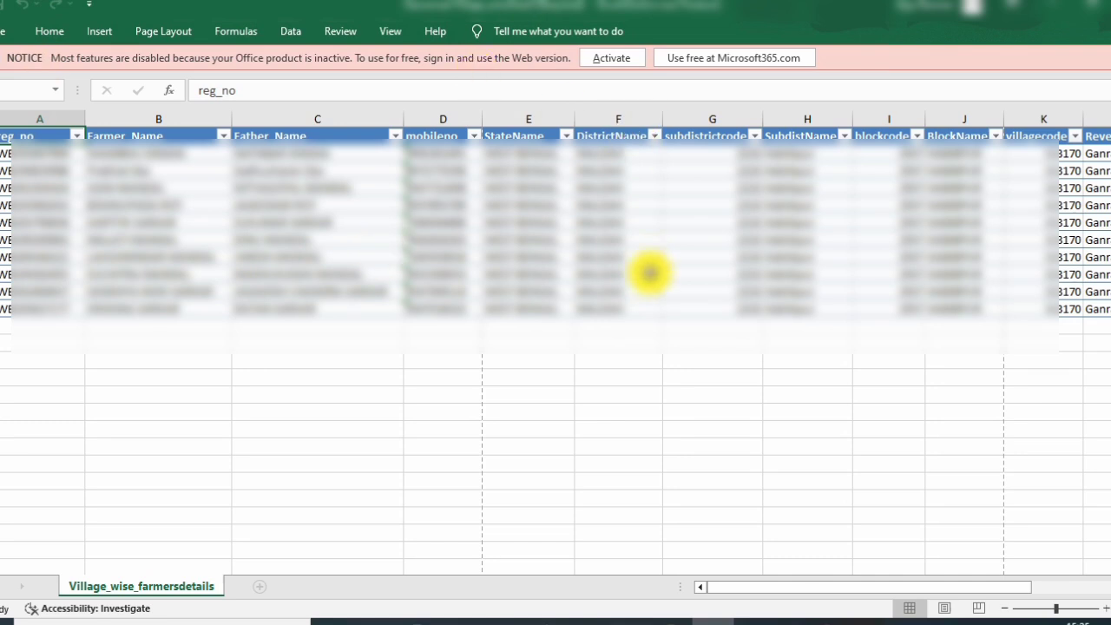
pyautogui.click(1060, 17)
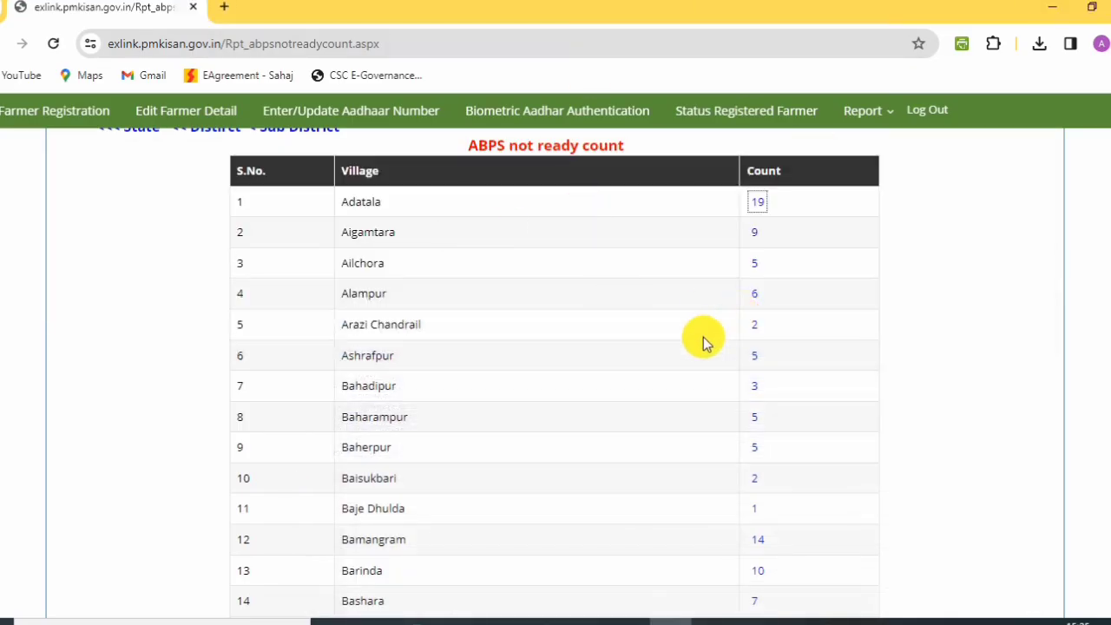
# Open the eKYC Pendency Report and try to get the pending list data for the Rural type
pyautogui.moveTo(875, 113)
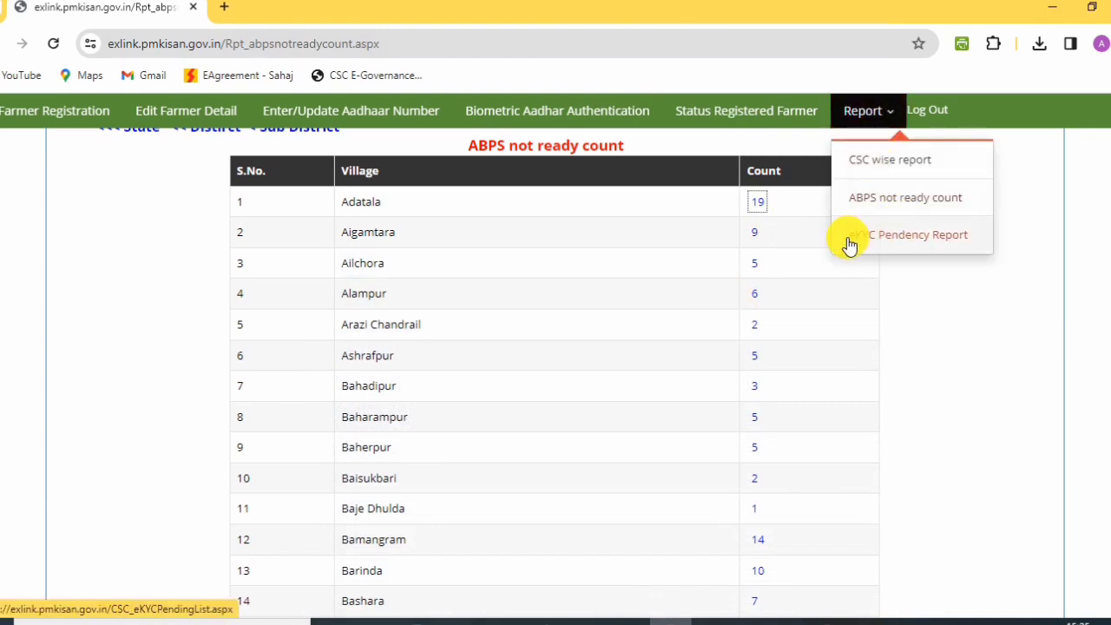
pyautogui.click(896, 244)
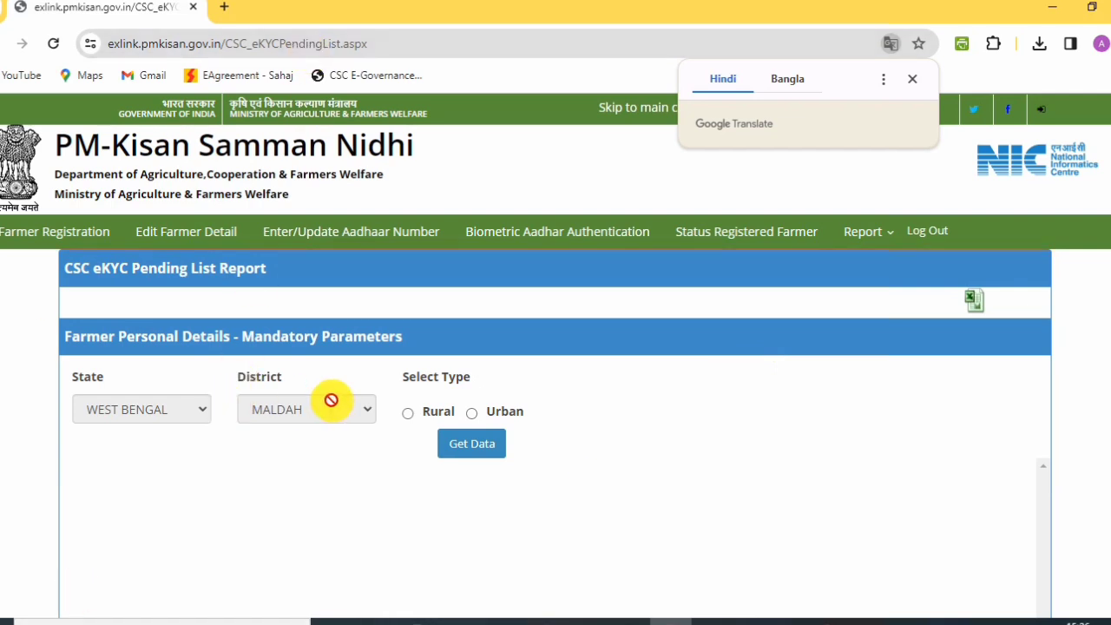
pyautogui.click(408, 414)
pyautogui.click(483, 446)
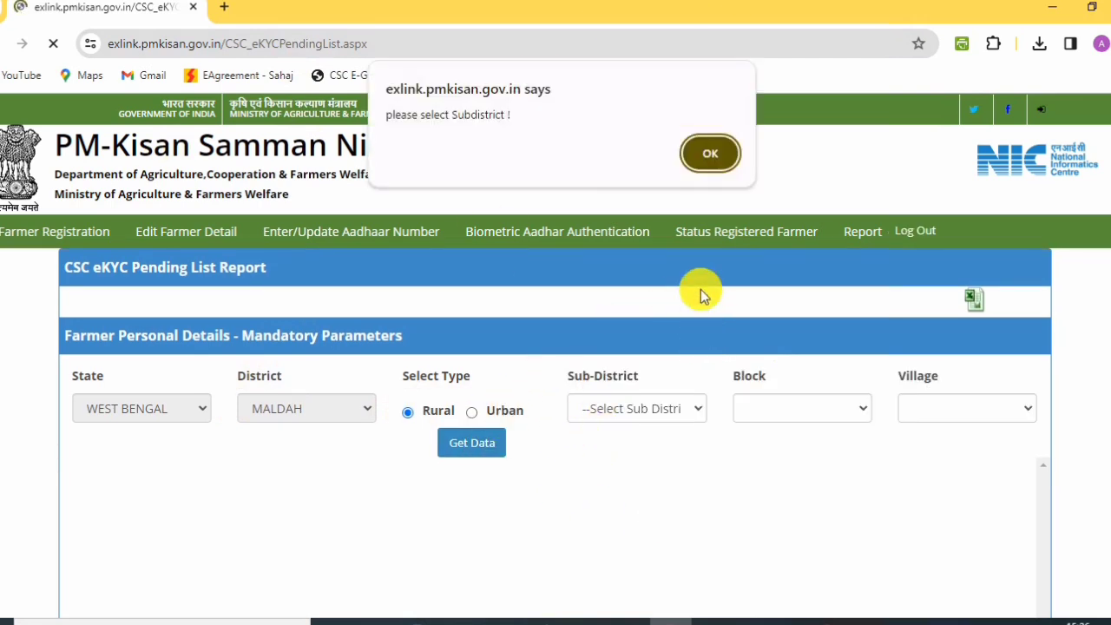
pyautogui.click(710, 161)
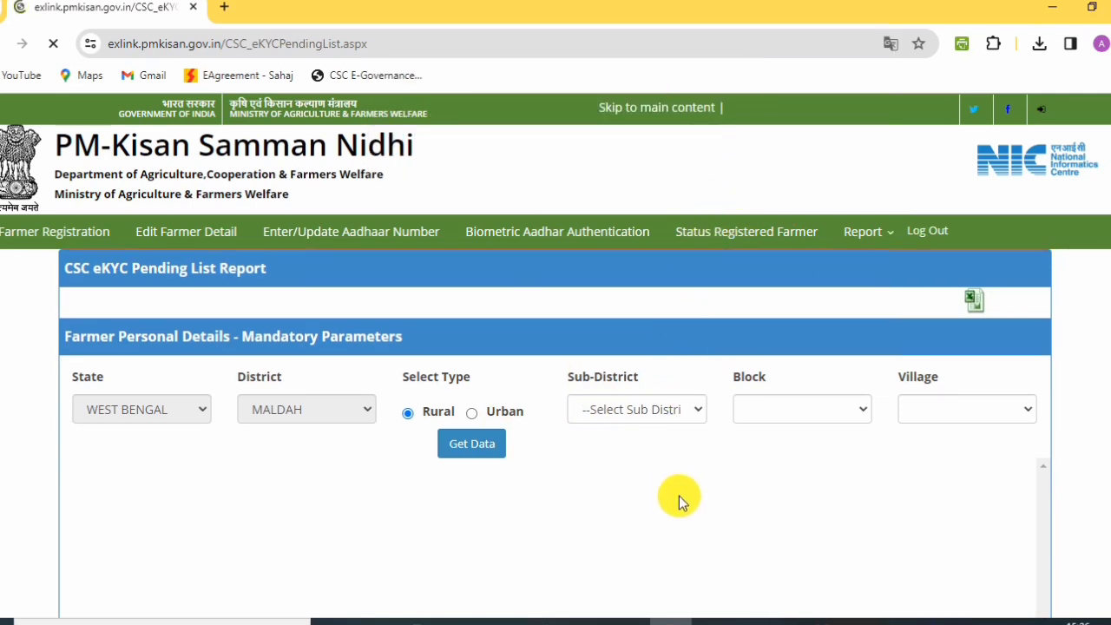
# Set the eKYC pending list location to sub-district Bamangola, block BAMONGOLA and village Adatala
pyautogui.click(640, 418)
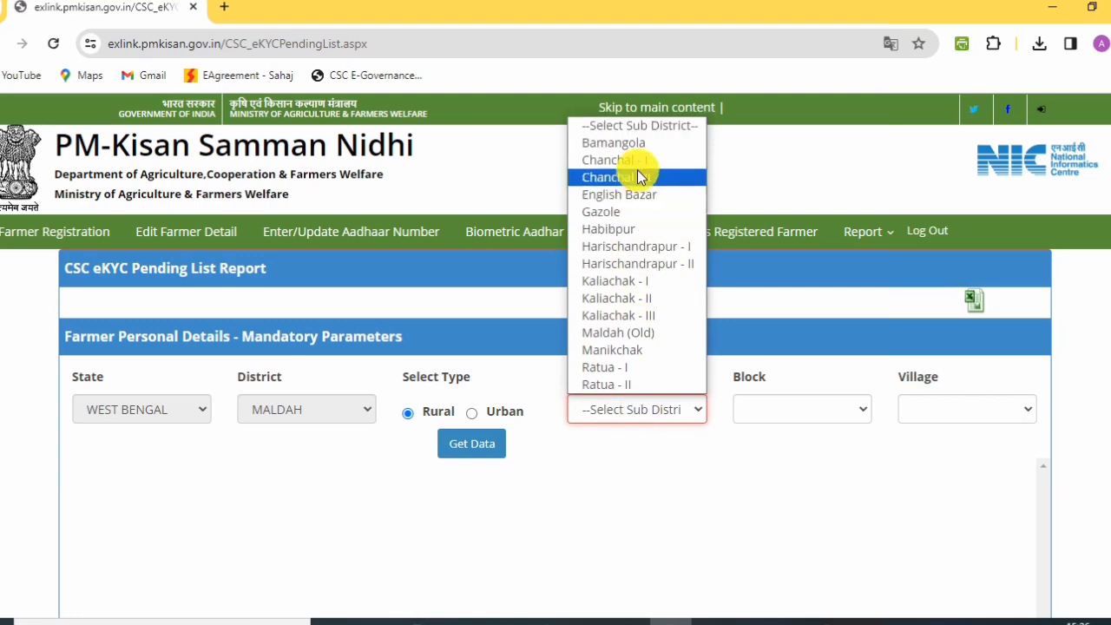
pyautogui.click(635, 146)
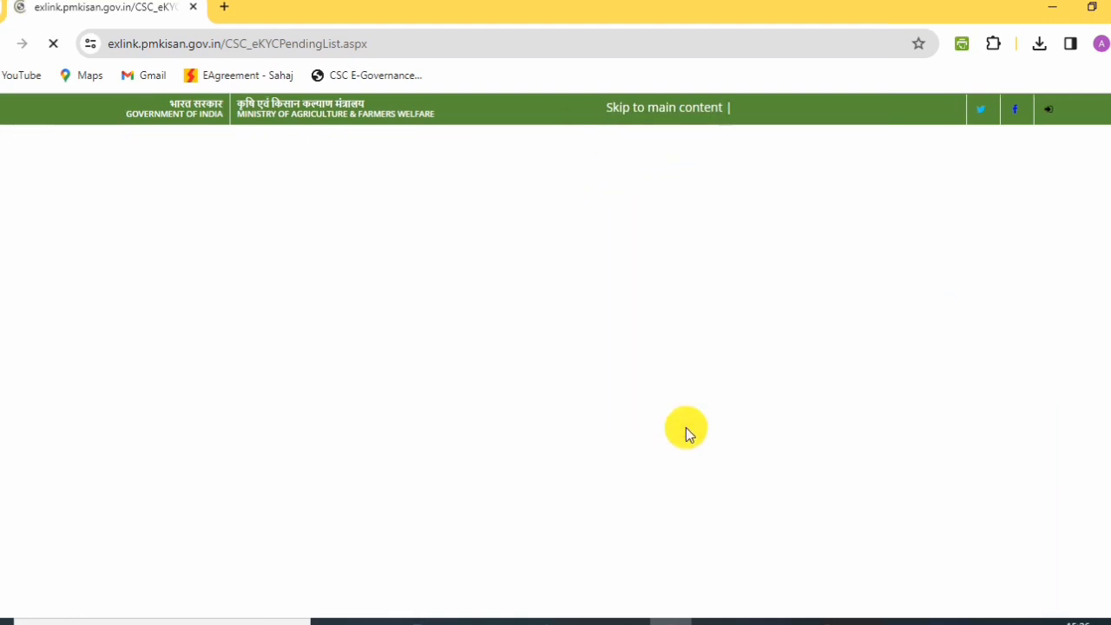
pyautogui.click(800, 414)
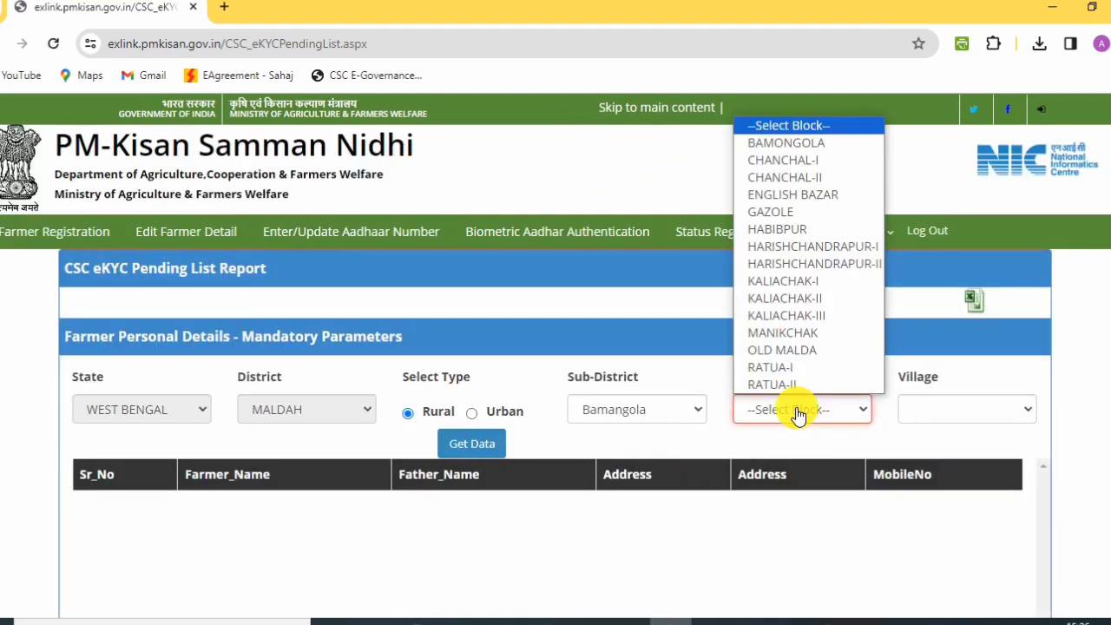
pyautogui.click(776, 142)
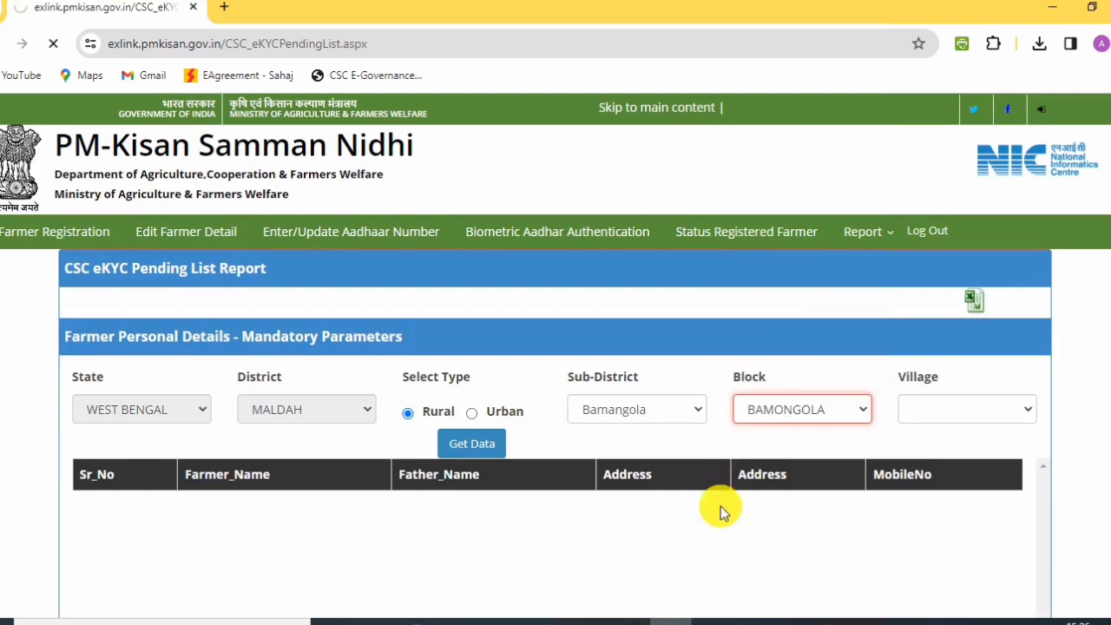
pyautogui.click(959, 417)
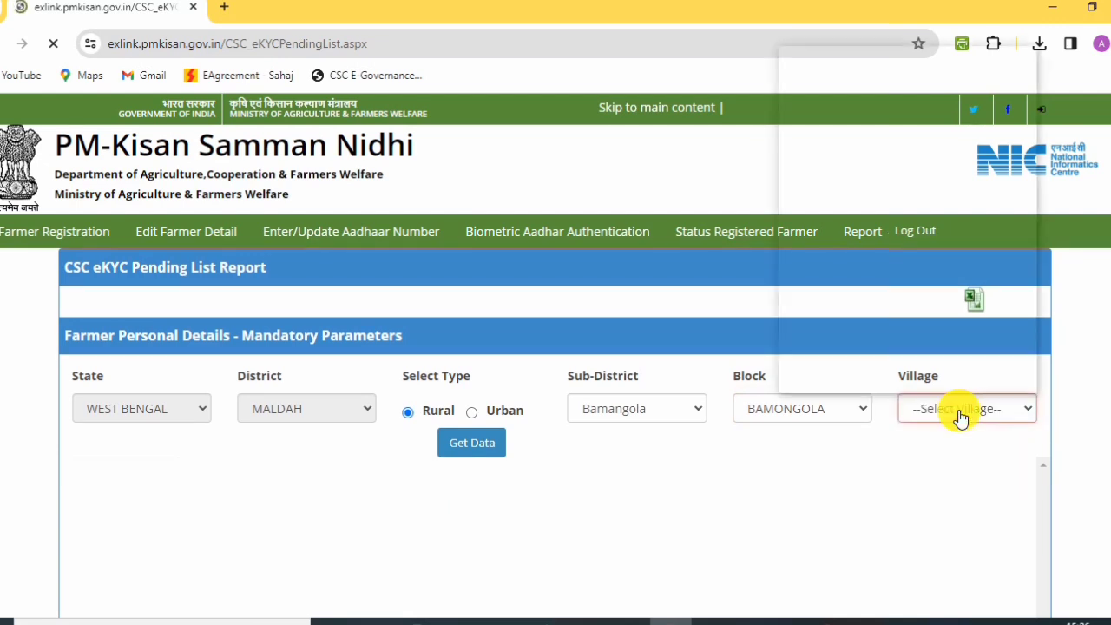
pyautogui.scroll(-20, 872, 159)
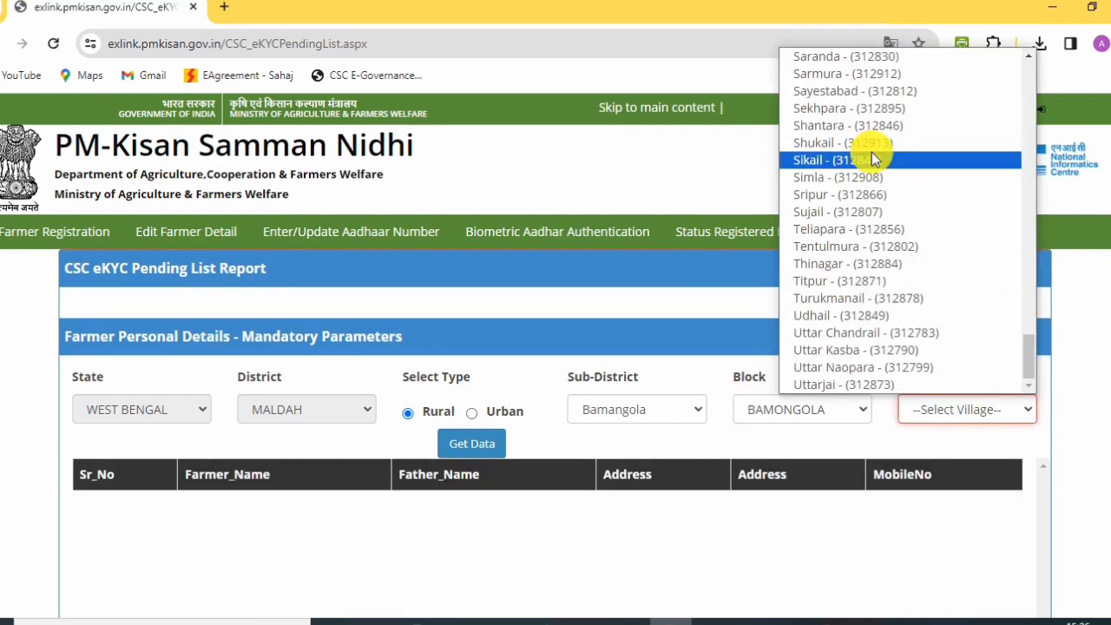
pyautogui.scroll(20, 873, 157)
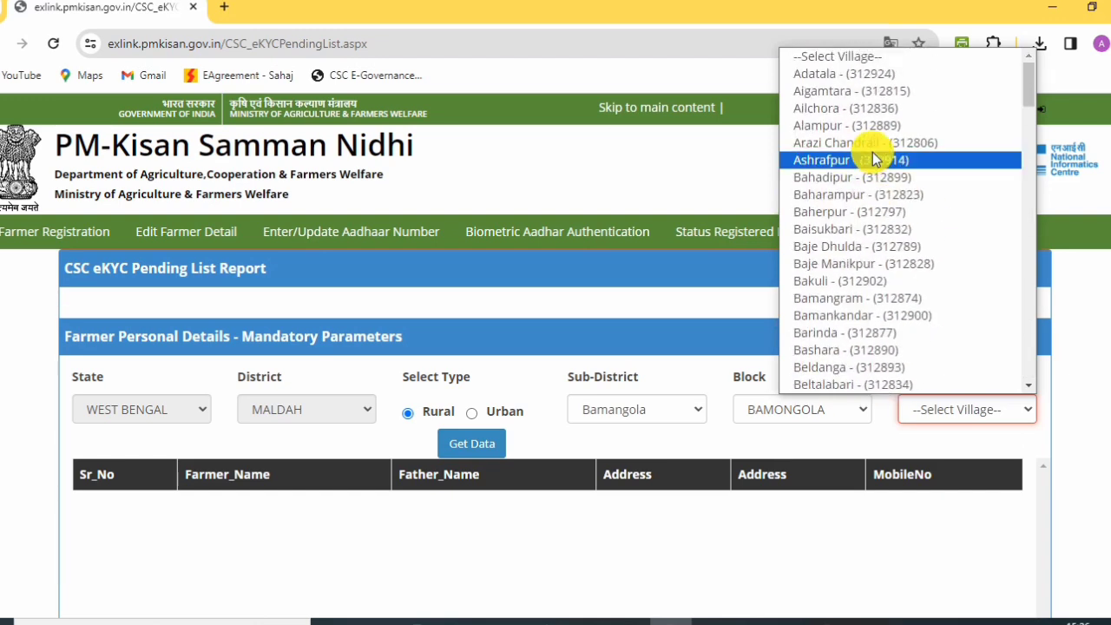
pyautogui.click(843, 74)
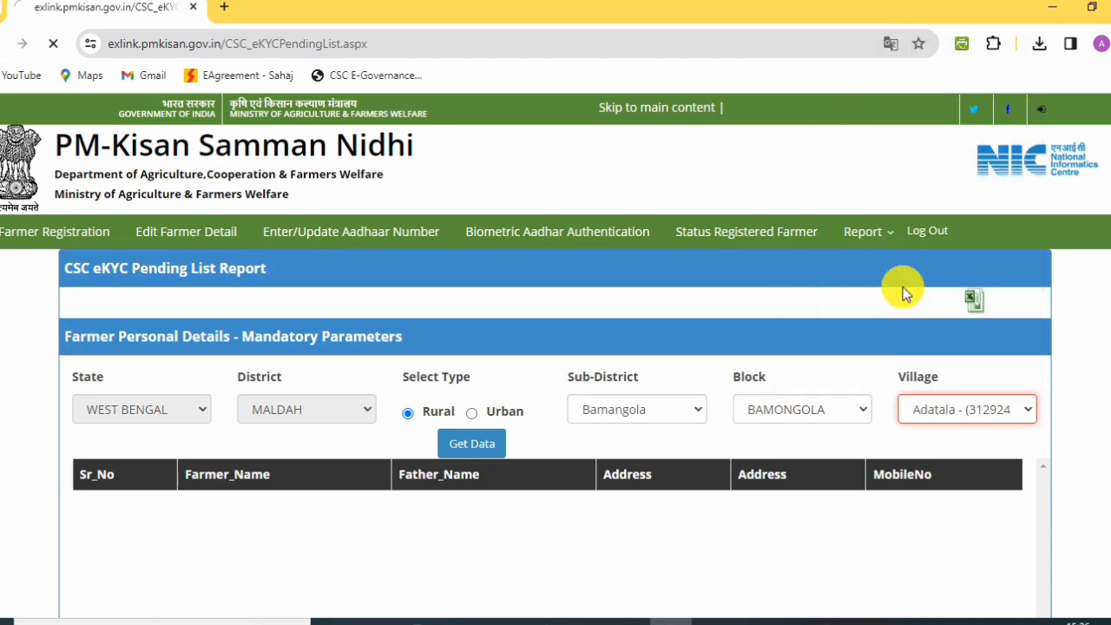
# Get the eKYC pending list data for the chosen village and look through its farmer entries
pyautogui.click(476, 447)
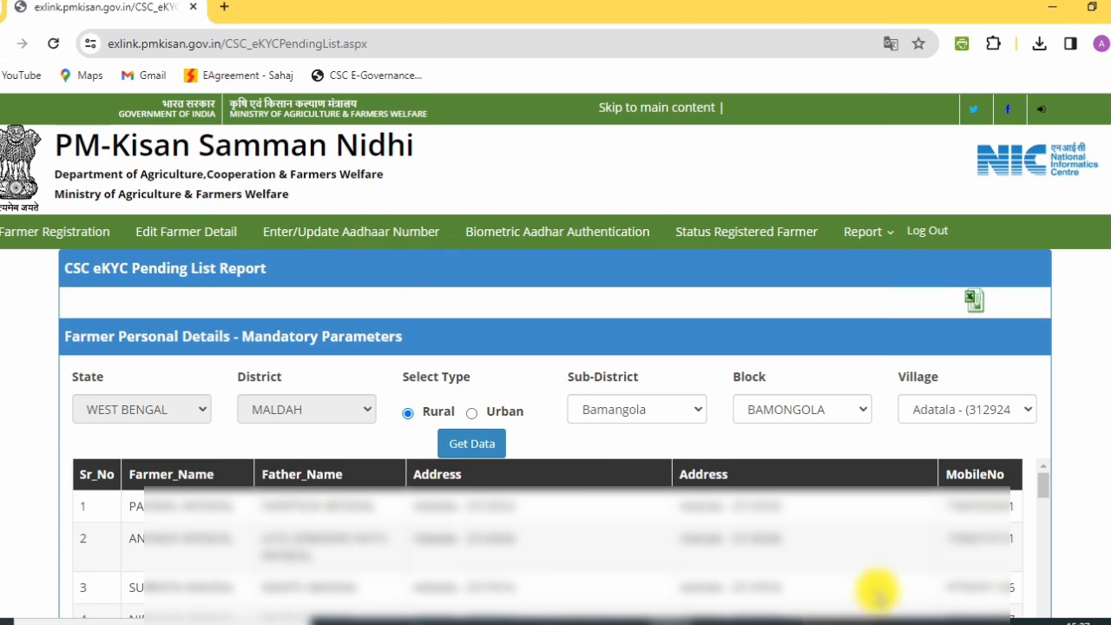
pyautogui.scroll(-2, 863, 458)
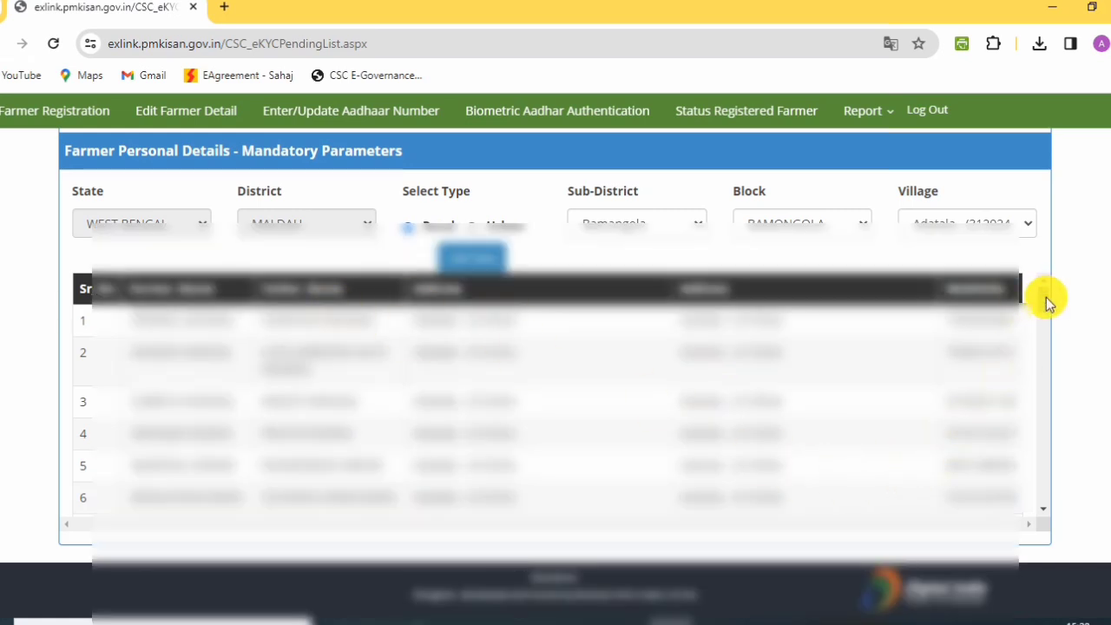
pyautogui.moveTo(1046, 297); pyautogui.dragTo(1048, 333)
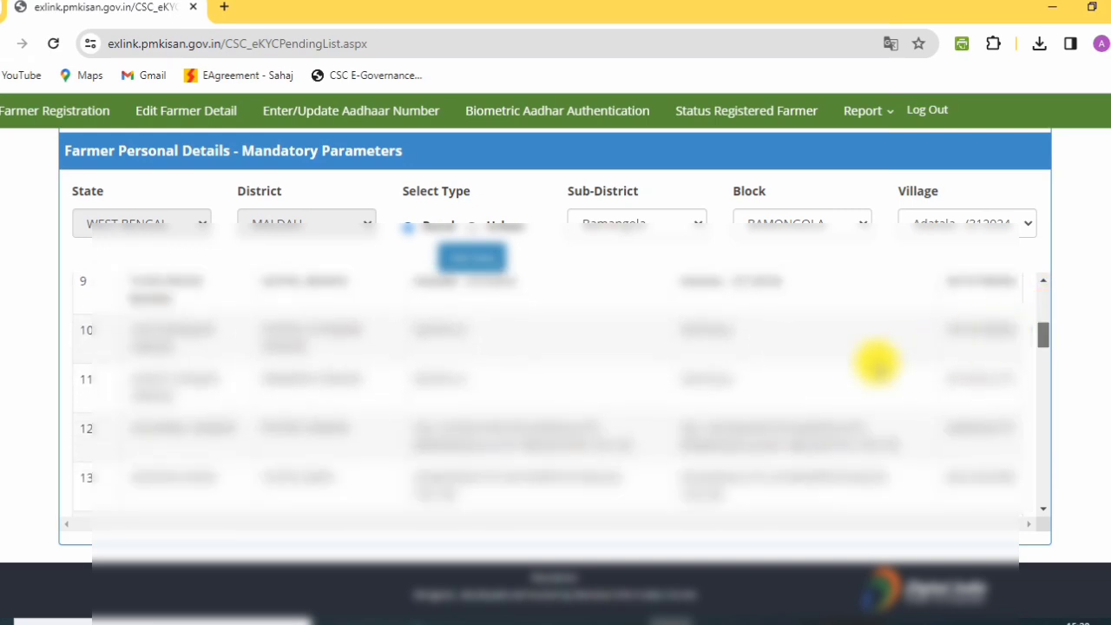